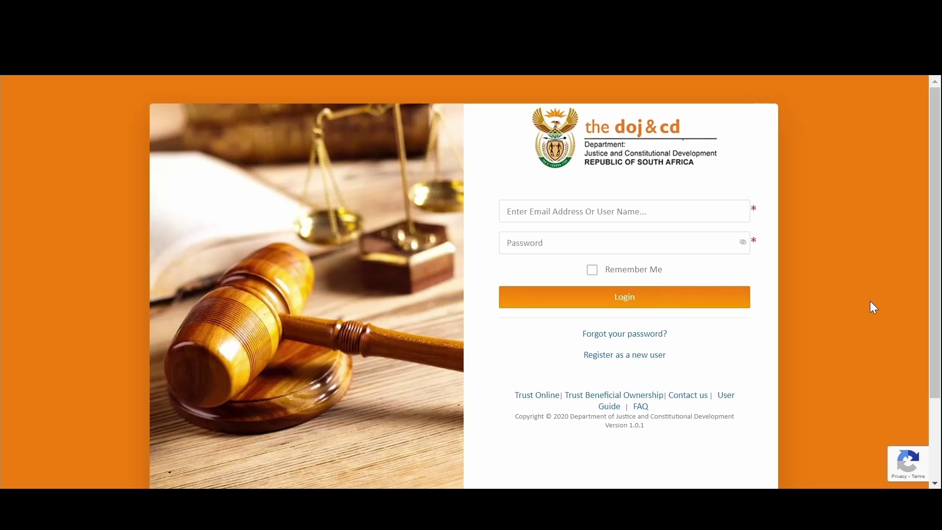
Step: Enter the account username and password on the DOJ Online Services login page
{"action": "left_click", "coordinate": [562, 220]}
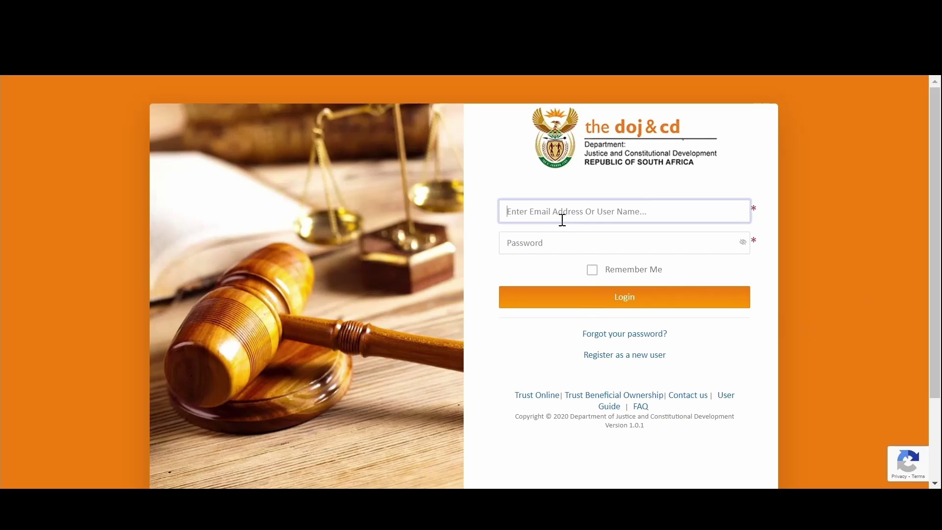
{"action": "key", "text": "ctrl+v"}
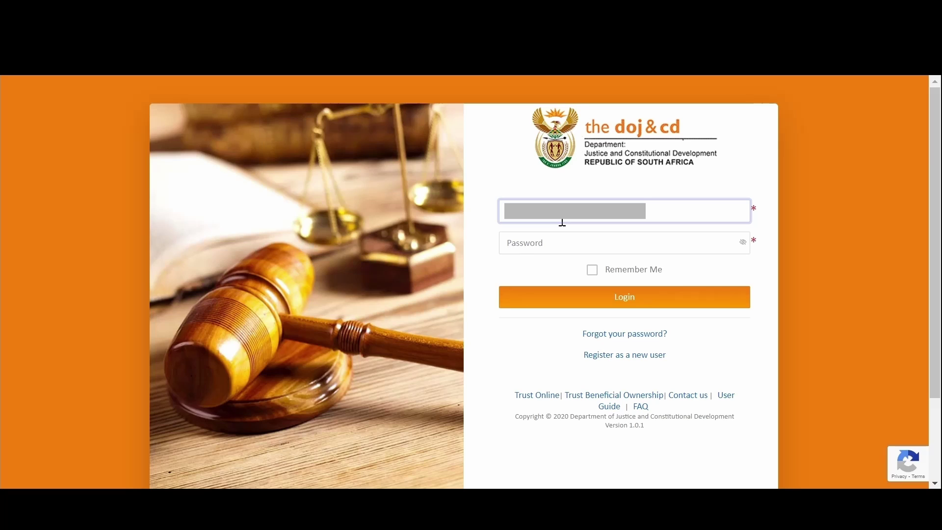
{"action": "key", "text": "Tab"}
{"action": "type", "text": "******"}
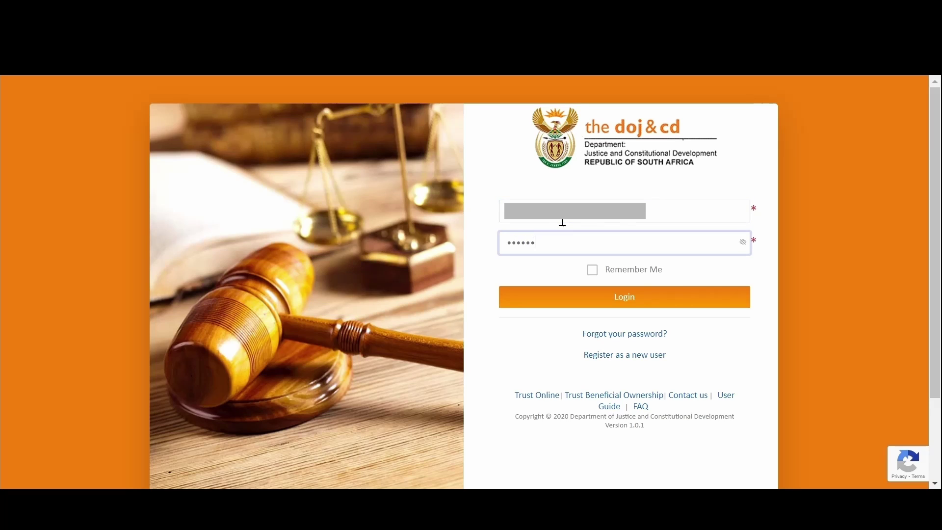
{"action": "type", "text": "*****"}
Step: Sign in and review the Entity profile's row on My Profiles
{"action": "left_click", "coordinate": [591, 298]}
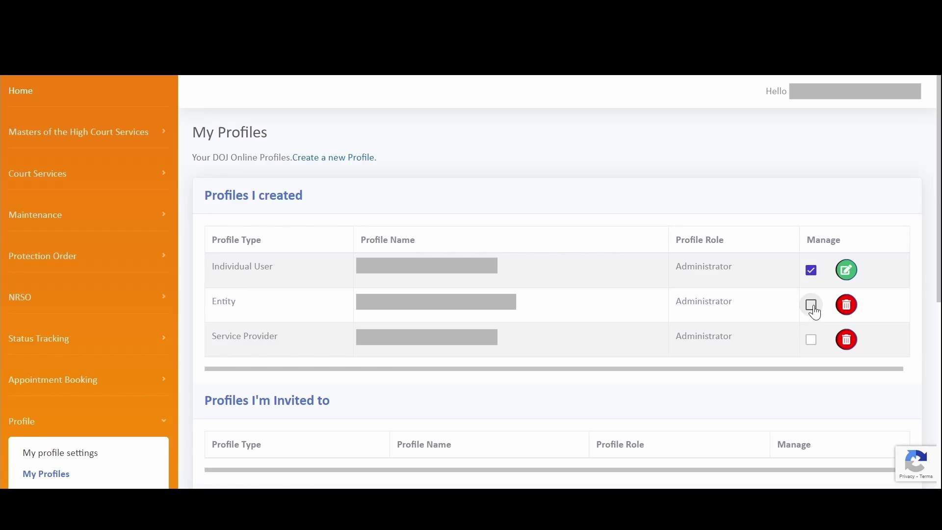
{"action": "left_click_drag", "start_coordinate": [217, 301], "coordinate": [706, 304]}
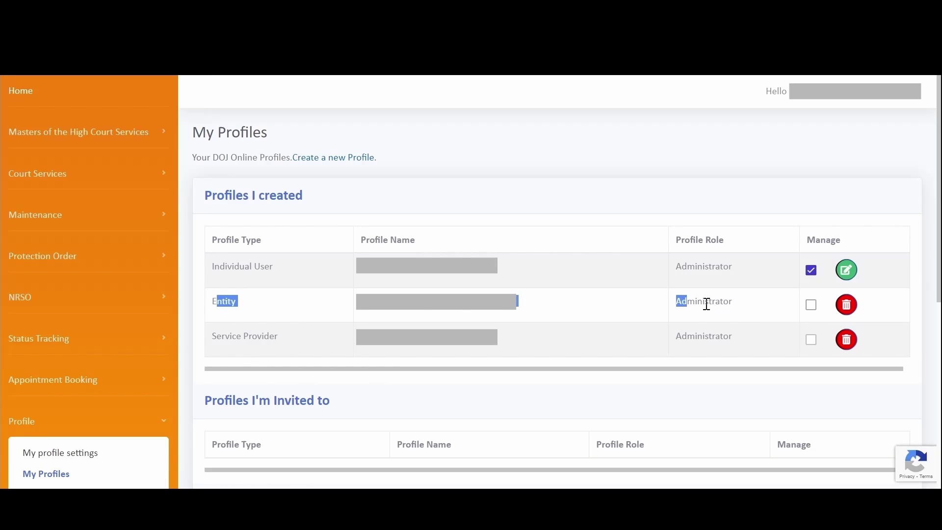
{"action": "left_click", "coordinate": [762, 309]}
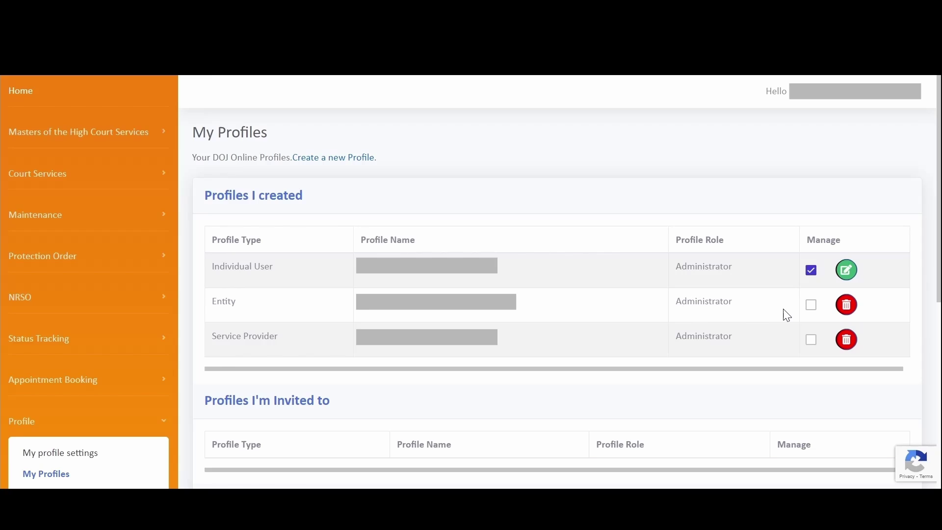
Step: Make Entity the active profile, confirm the switch and dismiss the success alert
{"action": "left_click", "coordinate": [811, 306]}
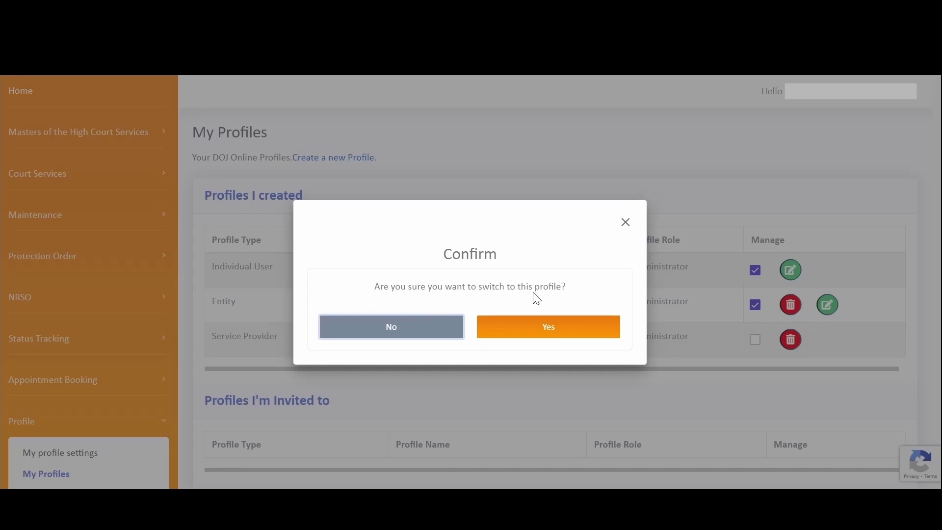
{"action": "left_click", "coordinate": [555, 335]}
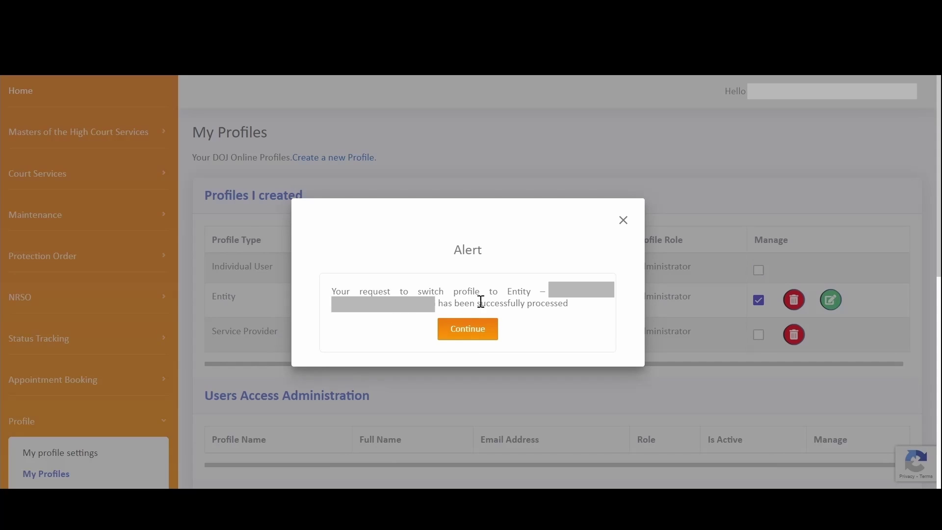
{"action": "left_click", "coordinate": [478, 337]}
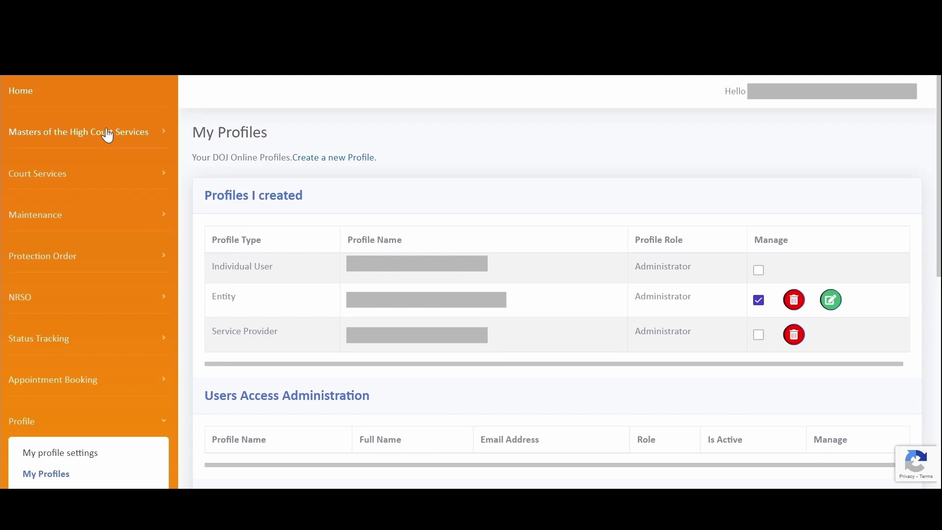
Step: Open Deceased Estate under Masters of the High Court Services and check the Rework Requested application's date, status and URN
{"action": "left_click", "coordinate": [84, 142]}
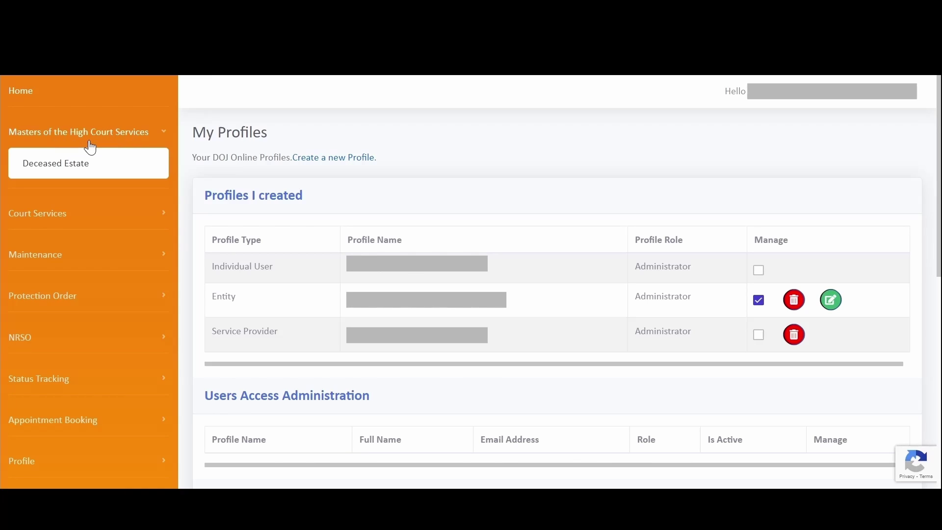
{"action": "left_click", "coordinate": [79, 174]}
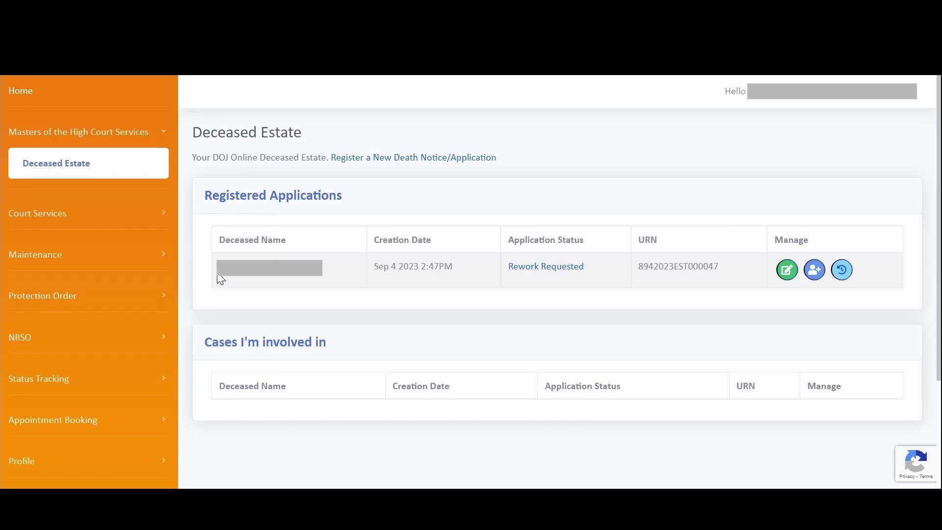
{"action": "left_click_drag", "start_coordinate": [219, 276], "coordinate": [932, 279]}
{"action": "left_click_drag", "start_coordinate": [294, 288], "coordinate": [152, 275]}
{"action": "left_click", "coordinate": [421, 234]}
Step: Edit the Rework Requested application and read the rework reason requesting the correct Applicant ID
{"action": "left_click", "coordinate": [790, 278]}
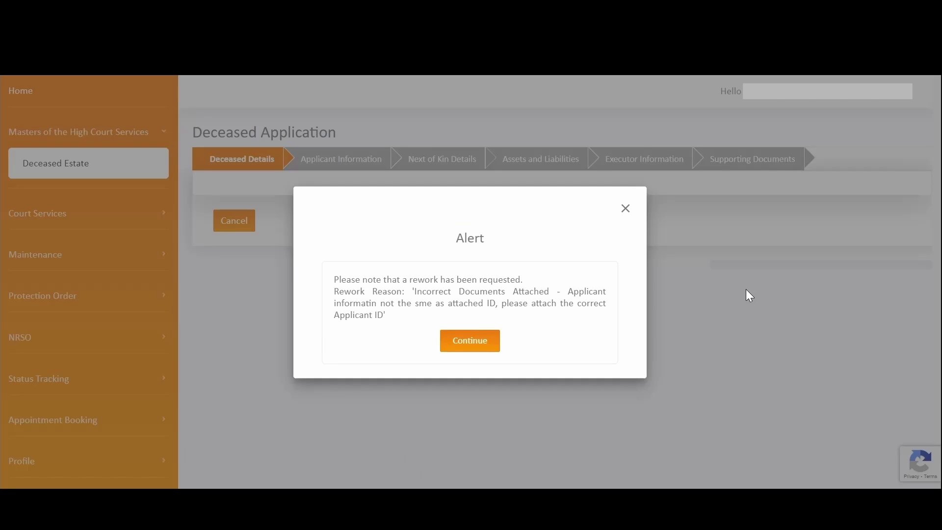
{"action": "left_click_drag", "start_coordinate": [334, 278], "coordinate": [427, 323]}
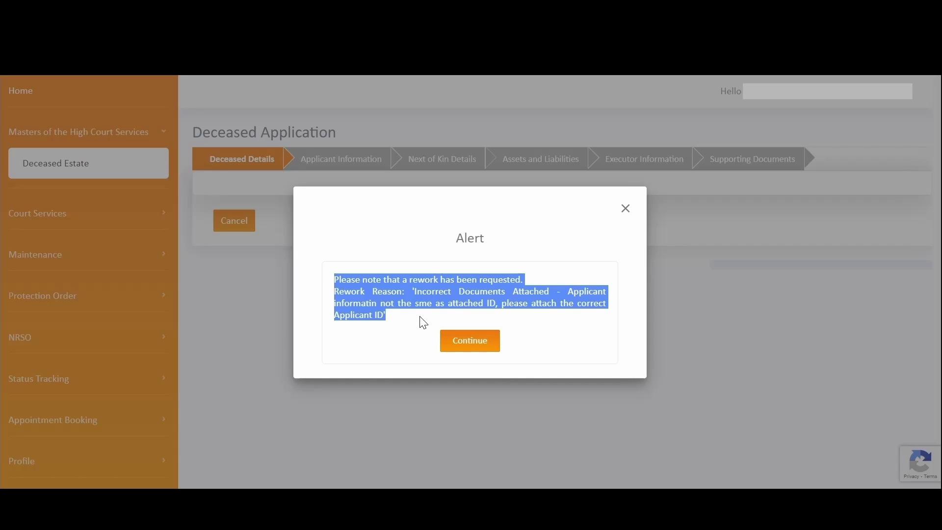
{"action": "left_click", "coordinate": [421, 301]}
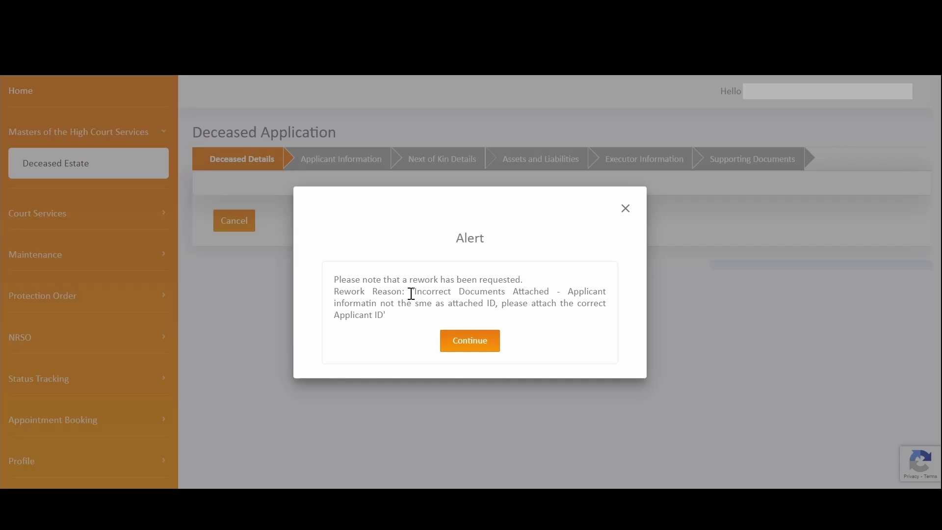
{"action": "left_click_drag", "start_coordinate": [411, 292], "coordinate": [527, 315]}
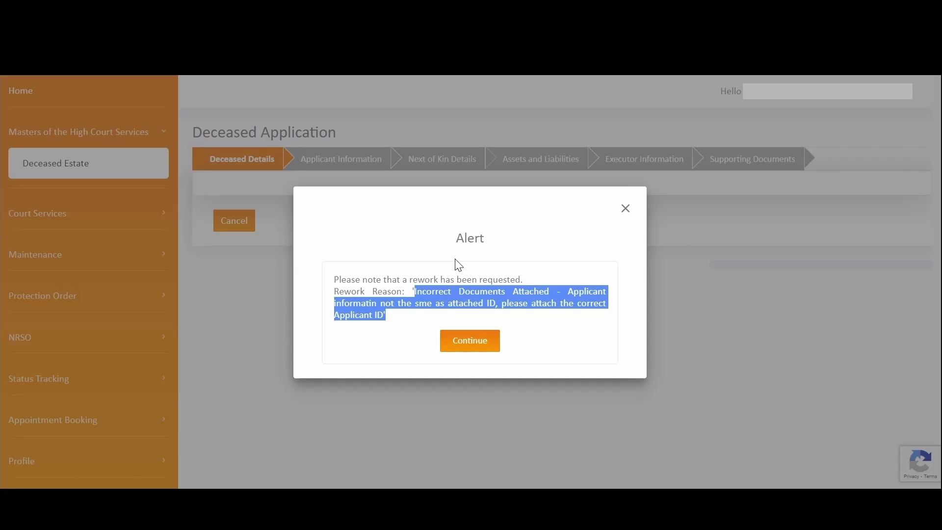
{"action": "left_click", "coordinate": [558, 314]}
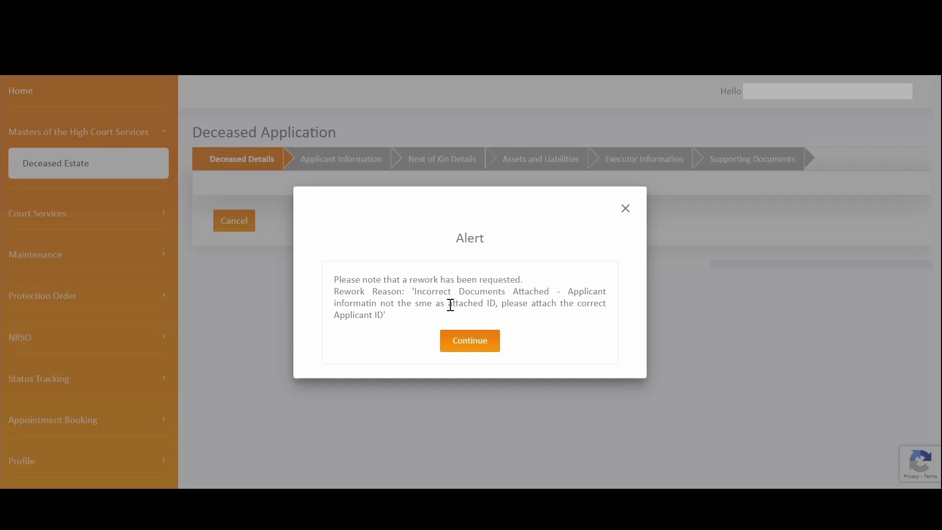
Step: Dismiss the rework alert and review the Applicant Information section of the form
{"action": "left_click", "coordinate": [481, 346]}
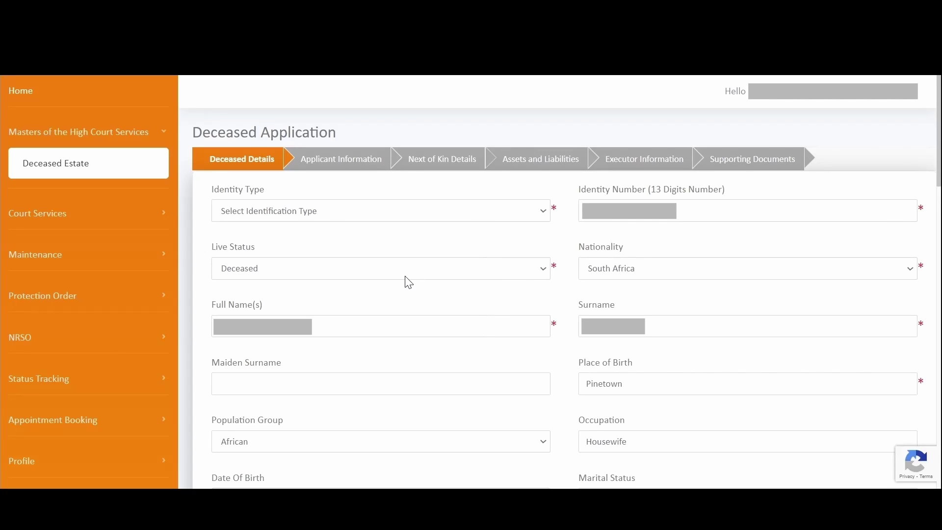
{"action": "scroll", "coordinate": [424, 201], "scroll_direction": "down", "scroll_amount": 10}
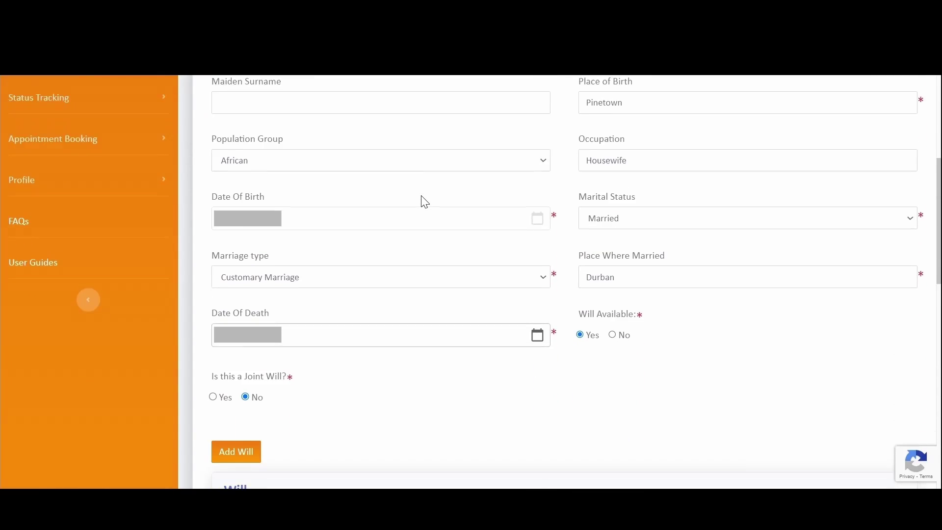
{"action": "scroll", "coordinate": [414, 216], "scroll_direction": "up", "scroll_amount": 10}
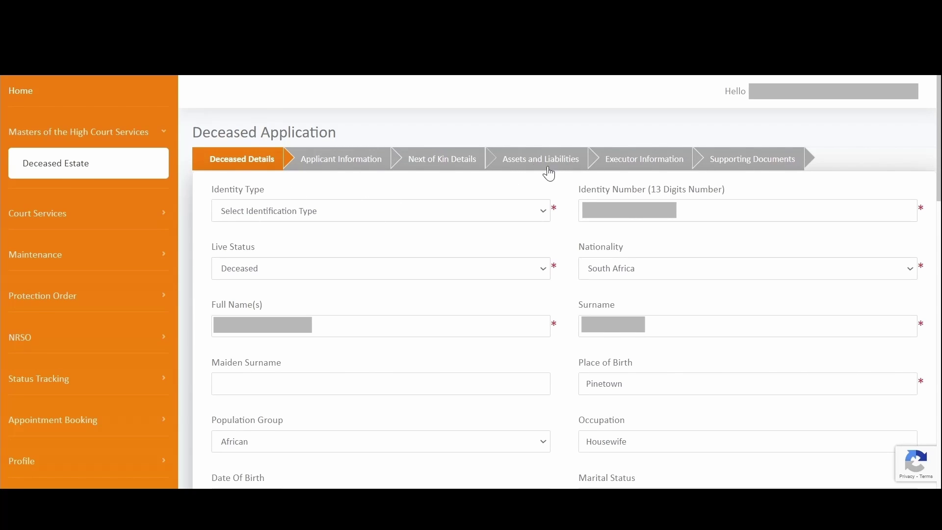
{"action": "scroll", "coordinate": [435, 181], "scroll_direction": "down", "scroll_amount": 15}
{"action": "scroll", "coordinate": [435, 181], "scroll_direction": "up", "scroll_amount": 15}
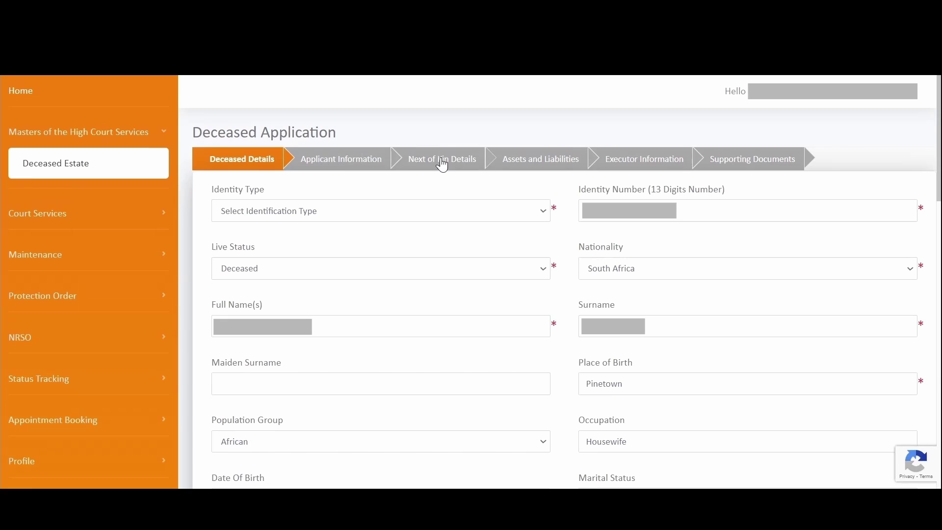
{"action": "left_click", "coordinate": [346, 162]}
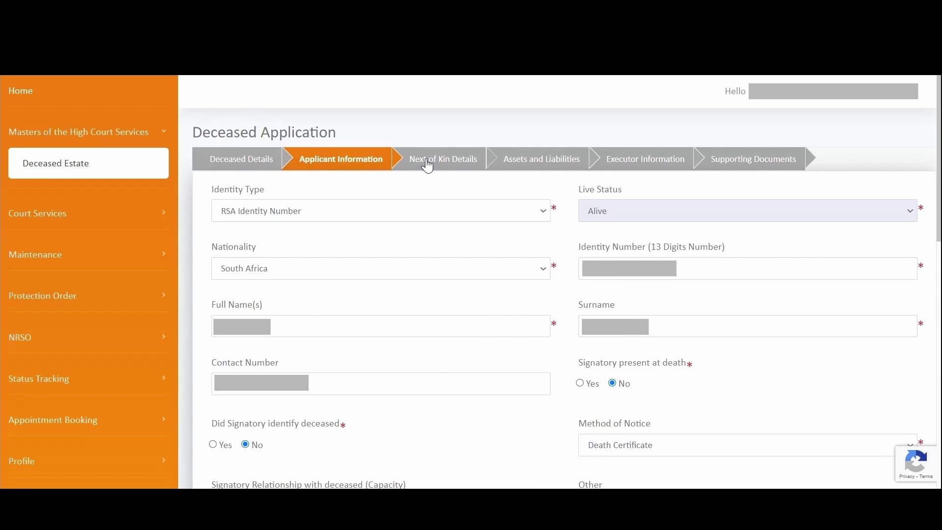
{"action": "scroll", "coordinate": [395, 196], "scroll_direction": "down", "scroll_amount": 15}
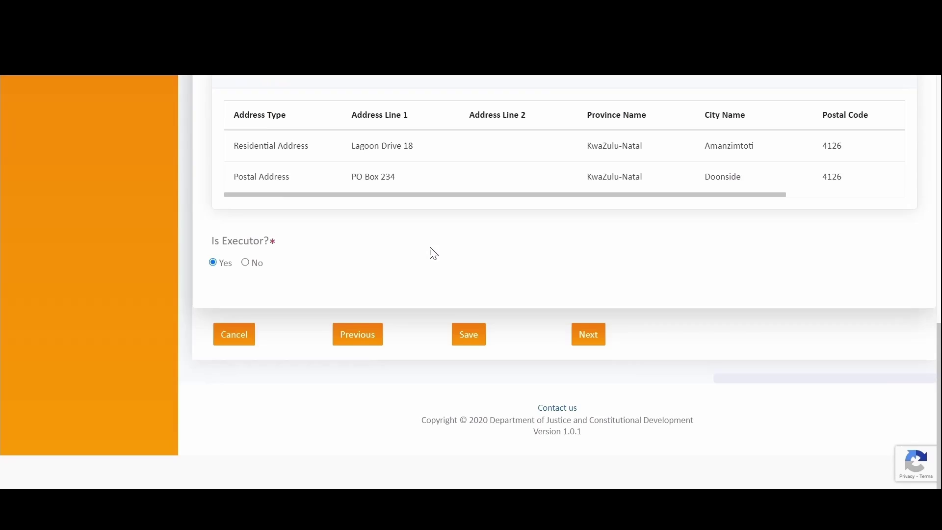
{"action": "scroll", "coordinate": [434, 226], "scroll_direction": "up", "scroll_amount": 15}
{"action": "scroll", "coordinate": [433, 201], "scroll_direction": "down", "scroll_amount": 3}
{"action": "scroll", "coordinate": [433, 197], "scroll_direction": "up", "scroll_amount": 3}
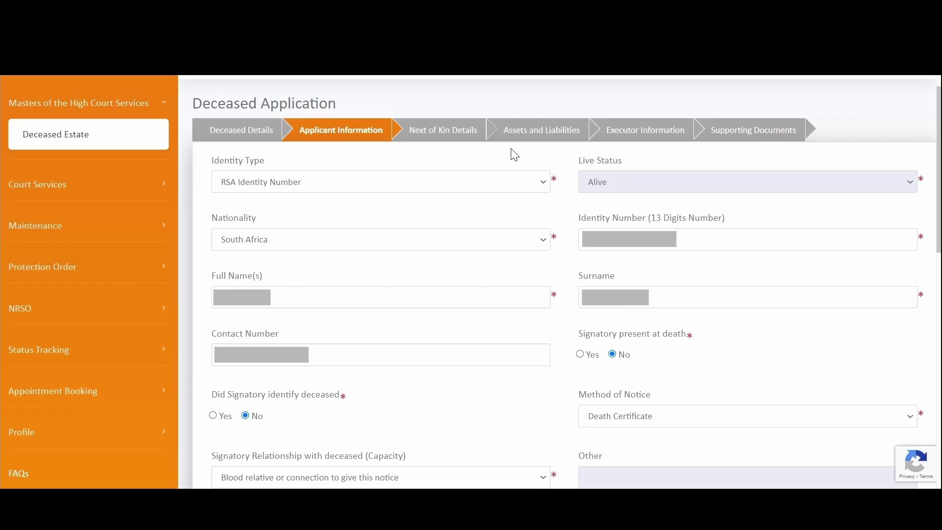
Step: Move to Next of Kin Details and review the existing spouse record
{"action": "left_click", "coordinate": [433, 140]}
{"action": "scroll", "coordinate": [735, 220], "scroll_direction": "down", "scroll_amount": 1}
{"action": "scroll", "coordinate": [728, 236], "scroll_direction": "down", "scroll_amount": 4}
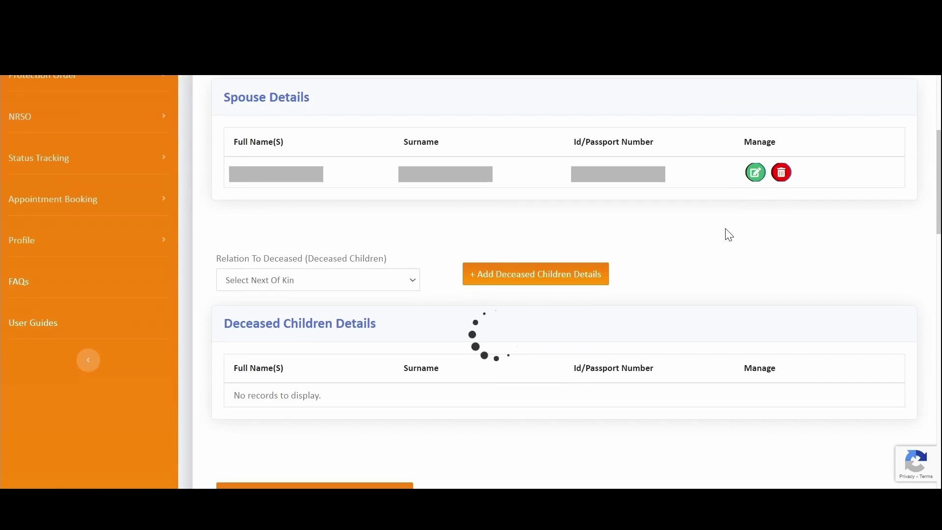
{"action": "scroll", "coordinate": [724, 213], "scroll_direction": "up", "scroll_amount": 2}
{"action": "scroll", "coordinate": [725, 213], "scroll_direction": "up", "scroll_amount": 2}
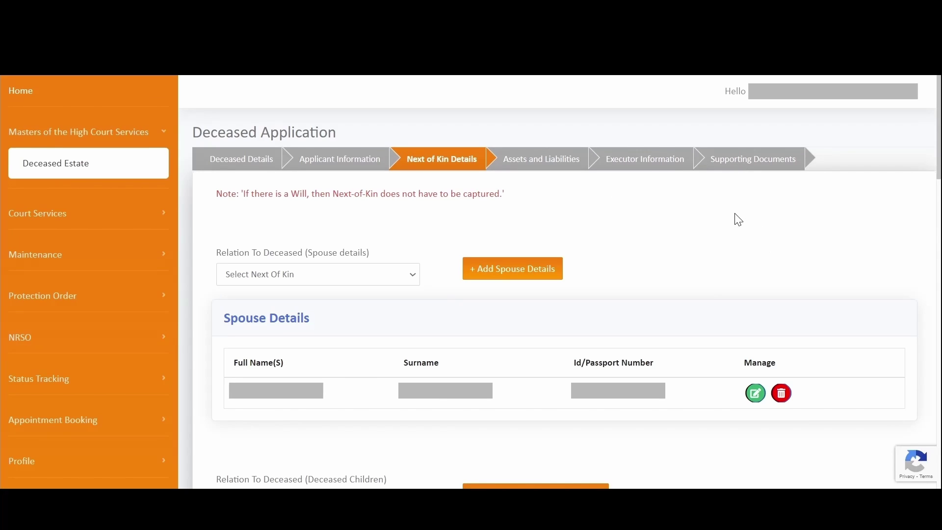
Step: Upload Identity document.pdf to Supporting Documents with document type Applicant Id
{"action": "left_click", "coordinate": [735, 165]}
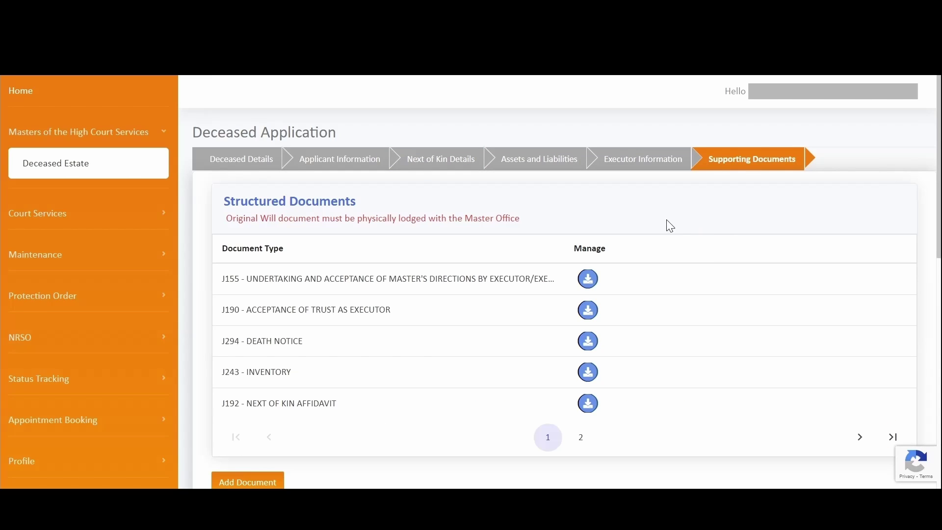
{"action": "scroll", "coordinate": [410, 181], "scroll_direction": "down", "scroll_amount": 2}
{"action": "scroll", "coordinate": [411, 182], "scroll_direction": "down", "scroll_amount": 6}
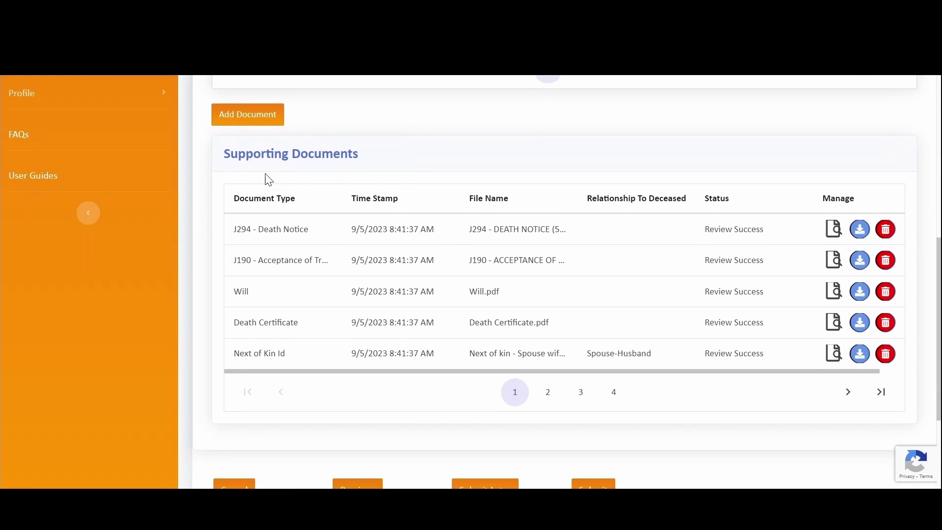
{"action": "scroll", "coordinate": [356, 191], "scroll_direction": "up", "scroll_amount": 2}
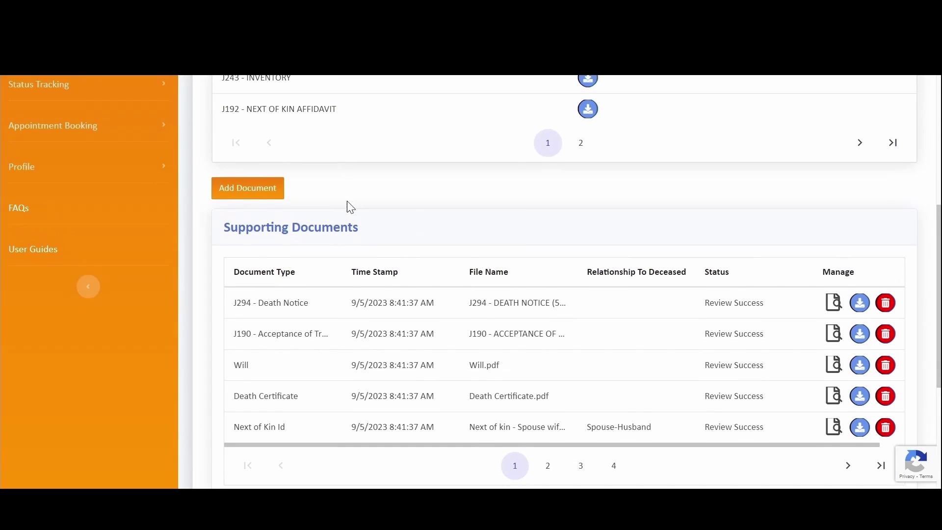
{"action": "left_click", "coordinate": [242, 190]}
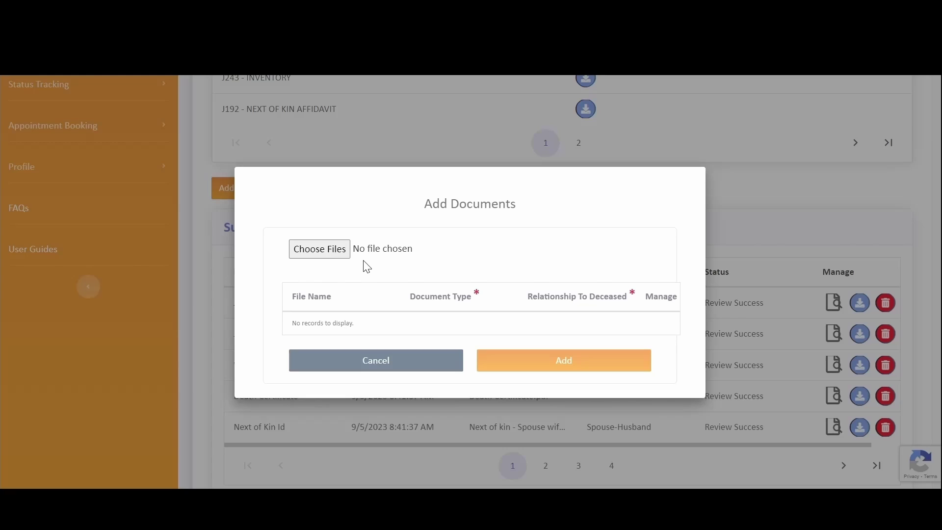
{"action": "left_click", "coordinate": [330, 250]}
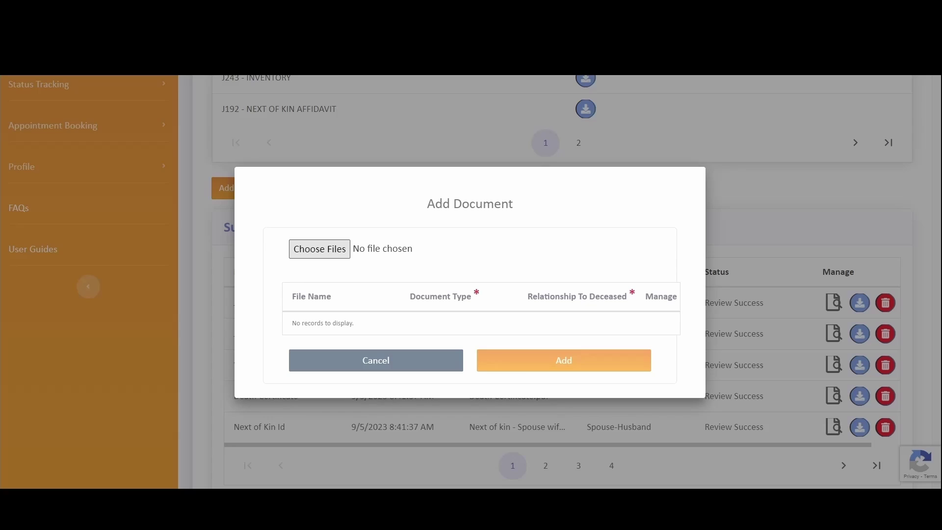
{"action": "left_click", "coordinate": [433, 328]}
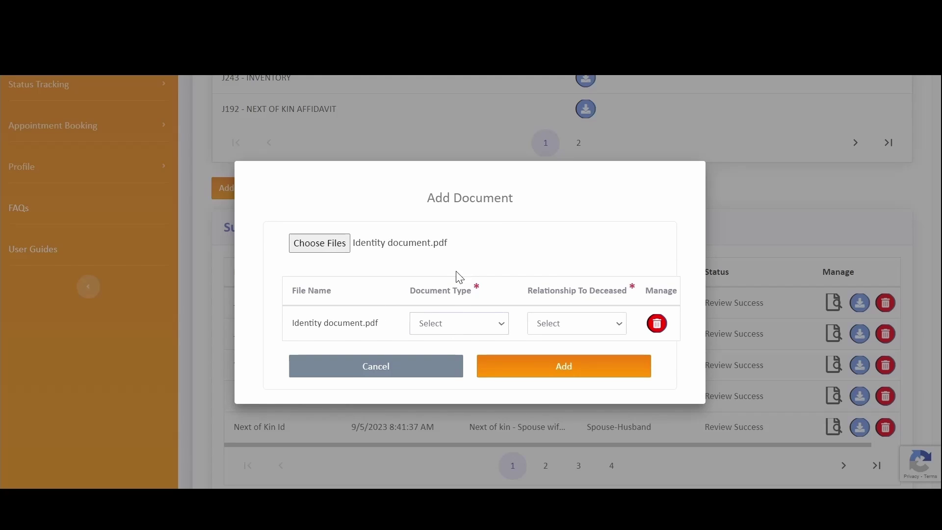
{"action": "left_click", "coordinate": [462, 147]}
{"action": "left_click", "coordinate": [522, 366]}
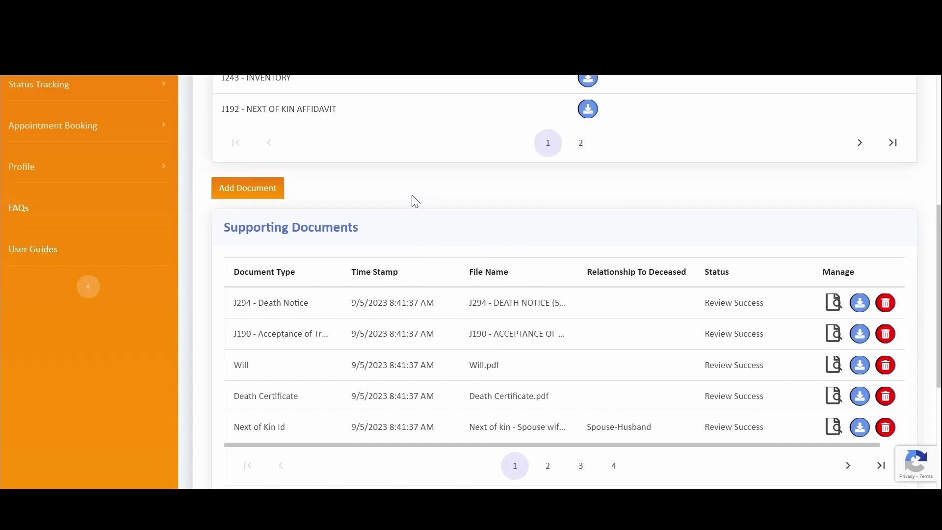
Step: Submit the reworked application and accept the Disclaimer terms
{"action": "scroll", "coordinate": [415, 199], "scroll_direction": "down", "scroll_amount": 3}
{"action": "scroll", "coordinate": [419, 201], "scroll_direction": "up", "scroll_amount": 7}
{"action": "scroll", "coordinate": [441, 206], "scroll_direction": "down", "scroll_amount": 6}
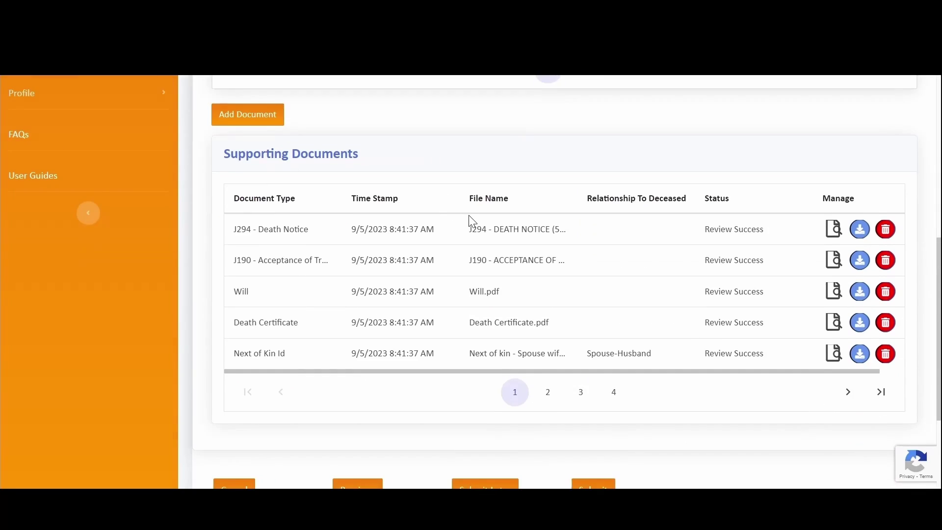
{"action": "scroll", "coordinate": [520, 255], "scroll_direction": "down", "scroll_amount": 3}
{"action": "left_click", "coordinate": [594, 342]}
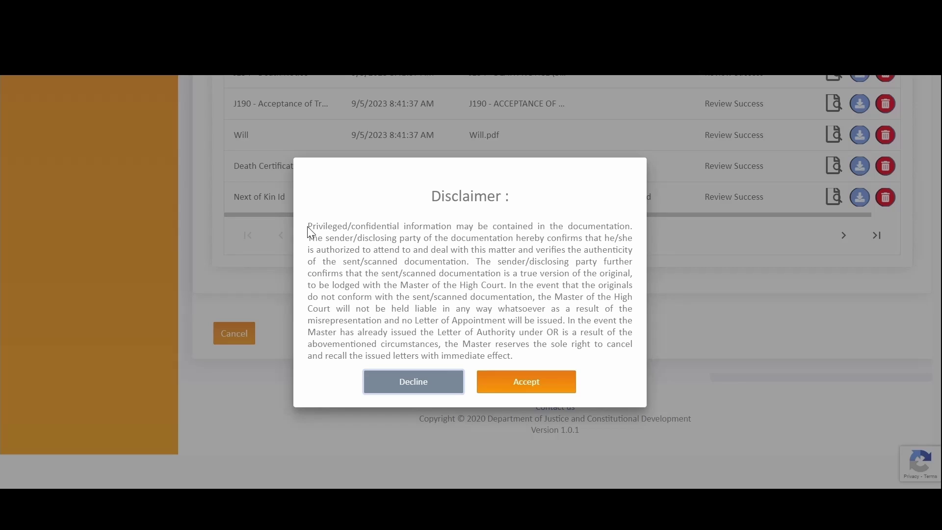
{"action": "left_click_drag", "start_coordinate": [308, 227], "coordinate": [550, 361]}
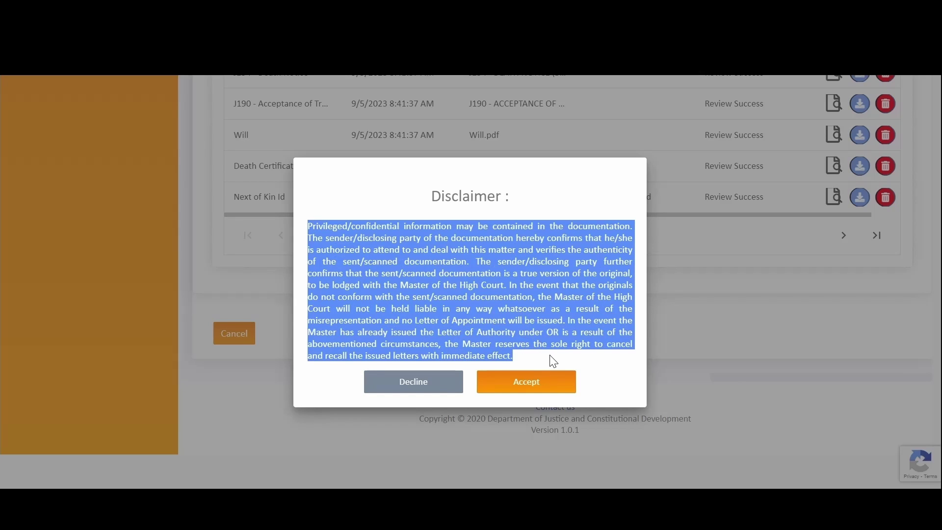
{"action": "left_click", "coordinate": [529, 386]}
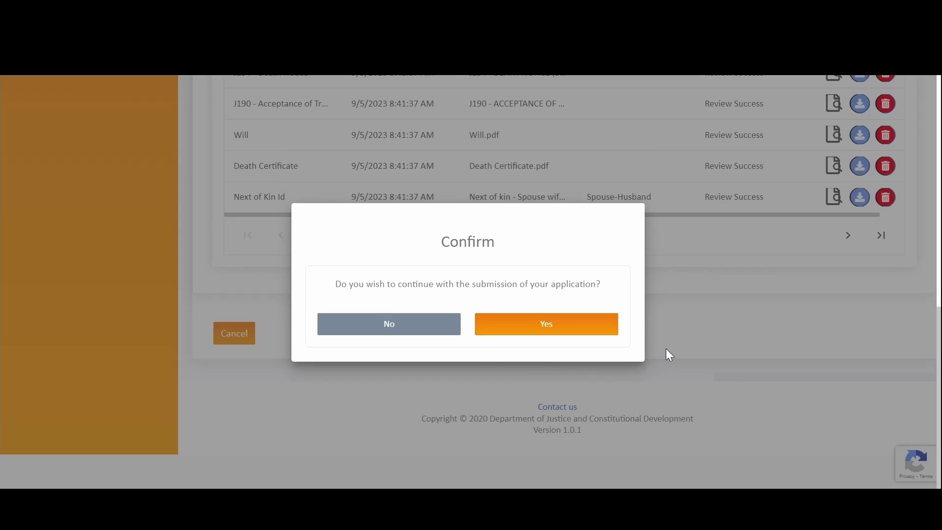
Step: Confirm the submission, note the reference number and dismiss the success alert
{"action": "left_click", "coordinate": [556, 330]}
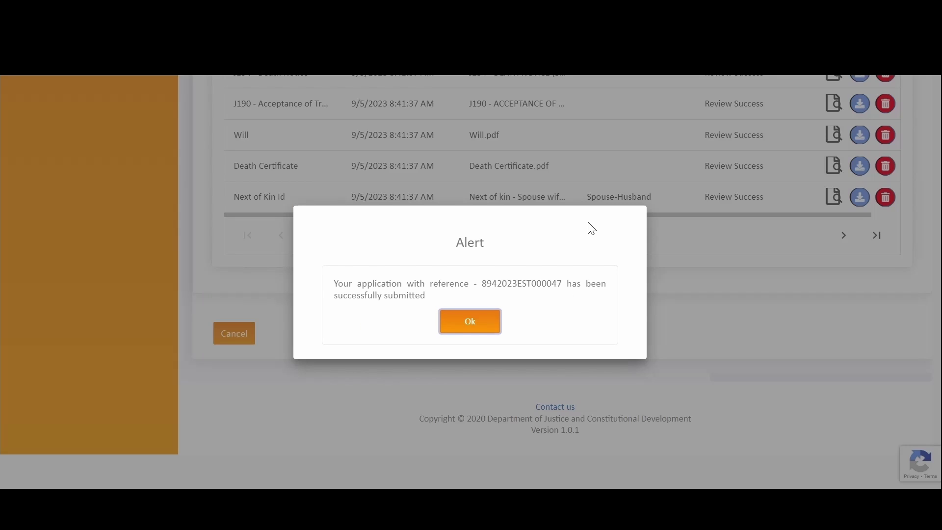
{"action": "left_click_drag", "start_coordinate": [481, 284], "coordinate": [562, 284]}
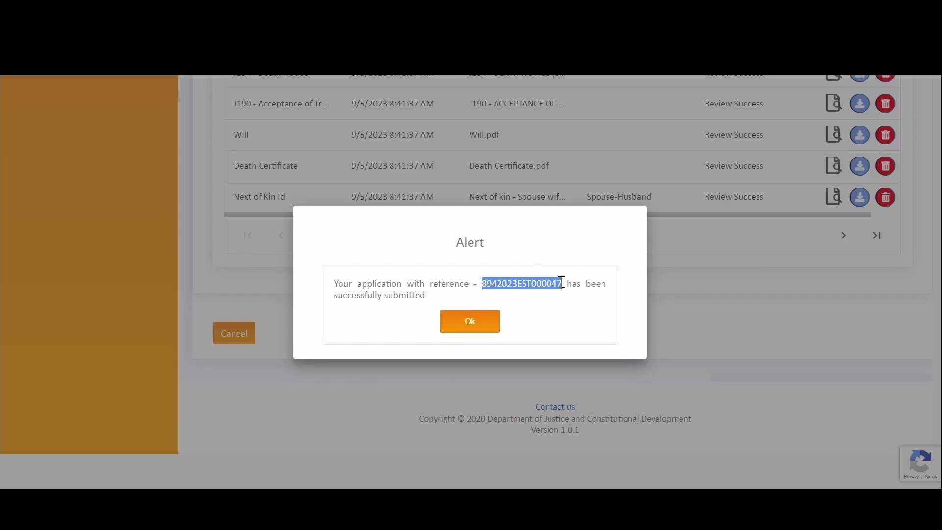
{"action": "left_click", "coordinate": [477, 320]}
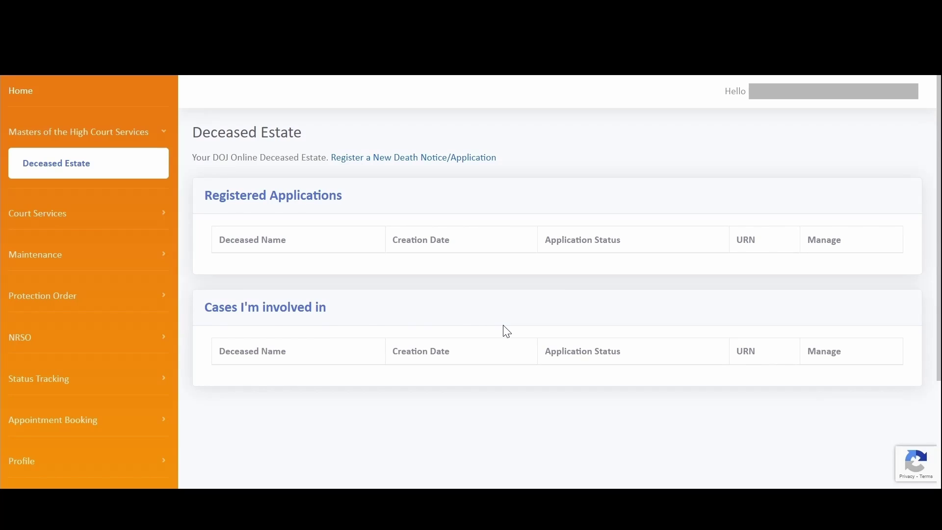